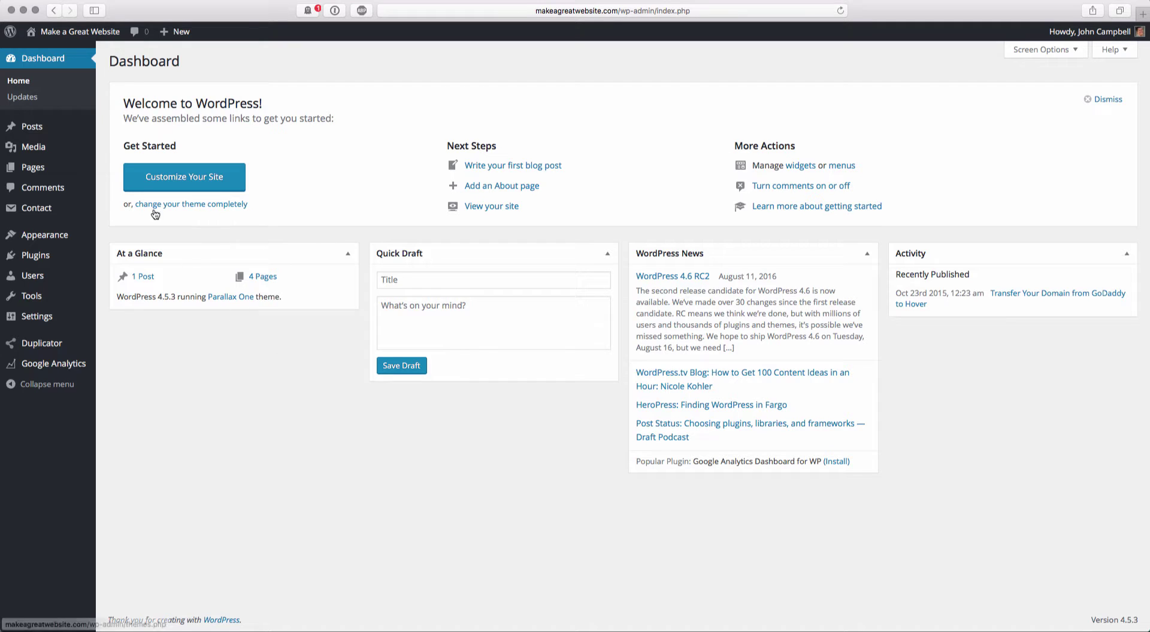
Step: Create a new post titled "Add a new picture to your post" with the standard Lorem Ipsum paragraph as its body
{"action": "mouse_move", "coordinate": [32, 127]}
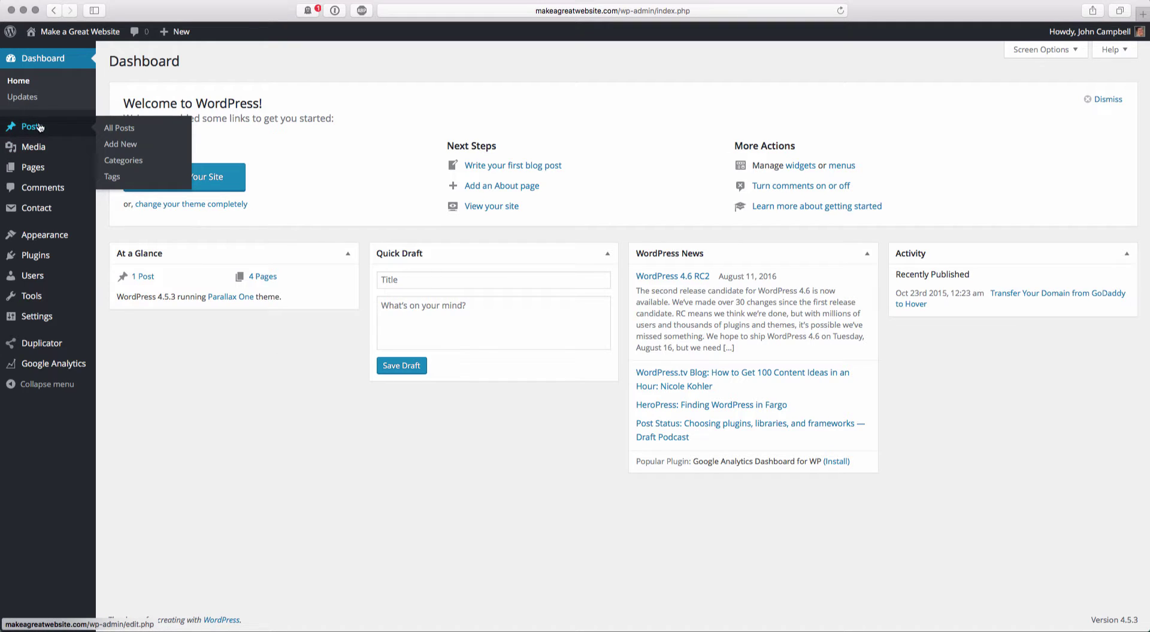
{"action": "left_click", "coordinate": [119, 145]}
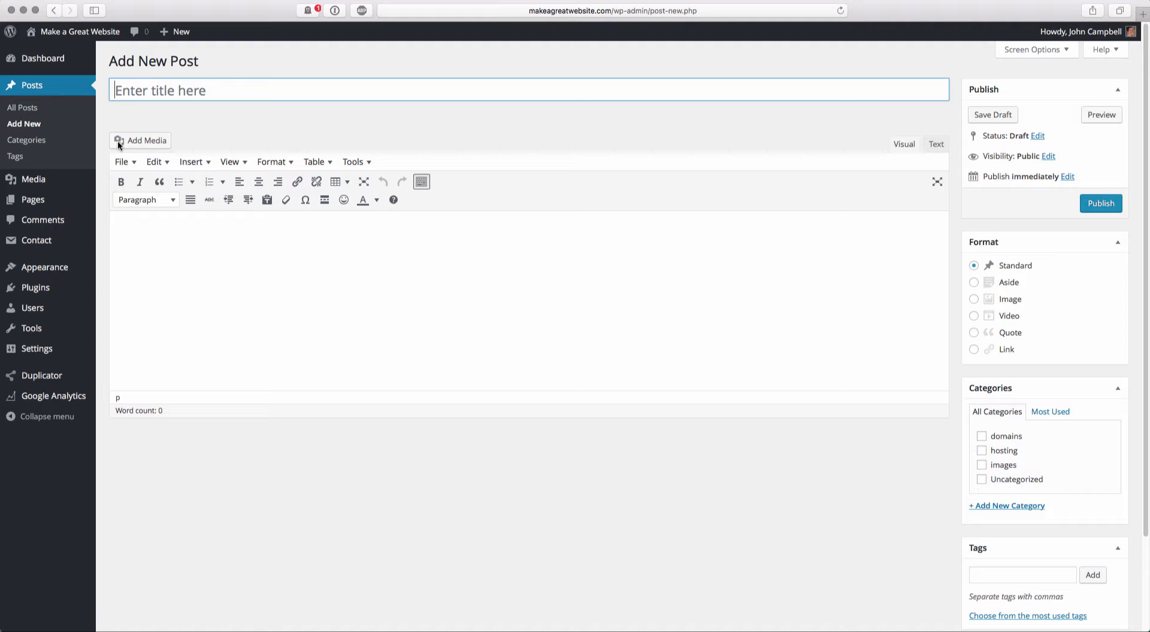
{"action": "left_click", "coordinate": [129, 91]}
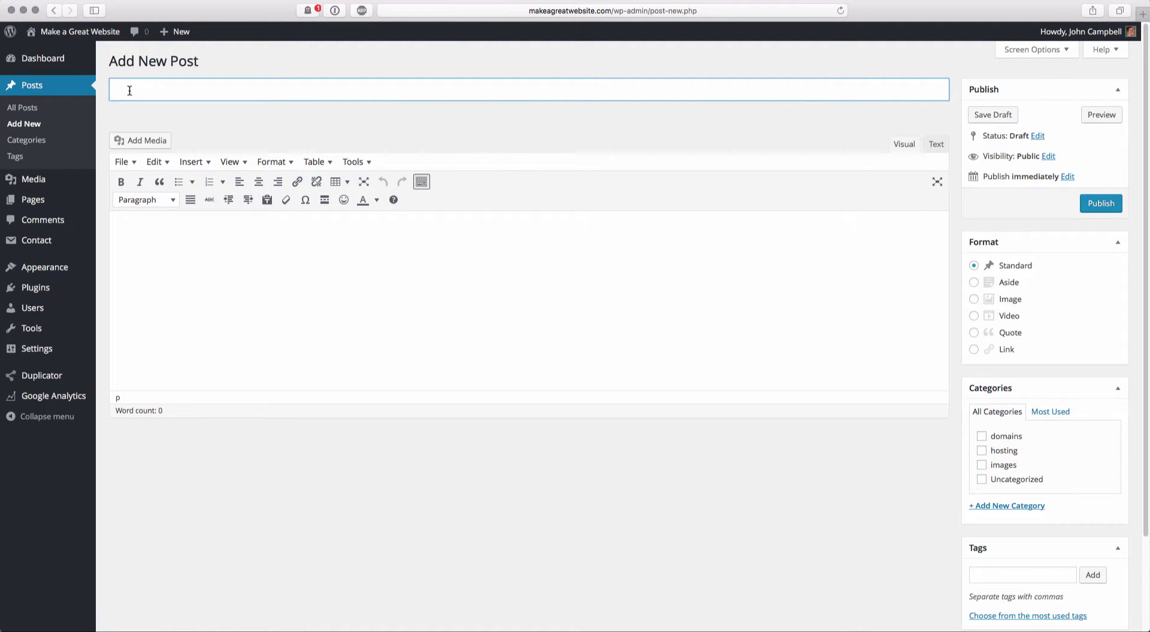
{"action": "type", "text": "Add a new picut"}
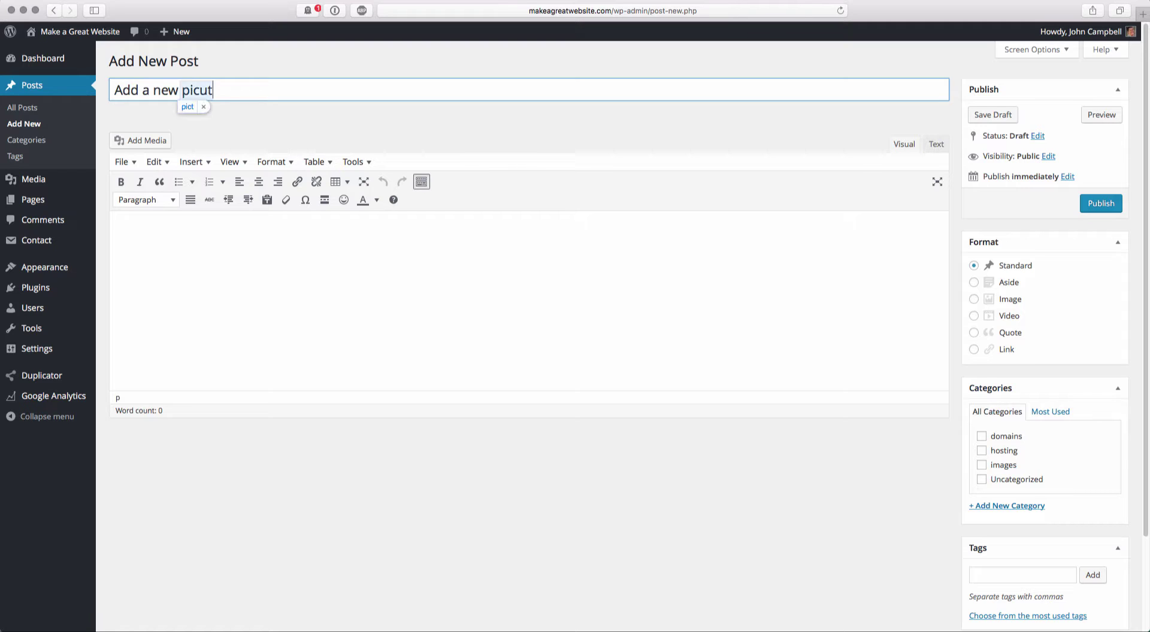
{"action": "key", "text": "BackSpace"}
{"action": "key", "text": "BackSpace"}
{"action": "type", "text": "ture to your"}
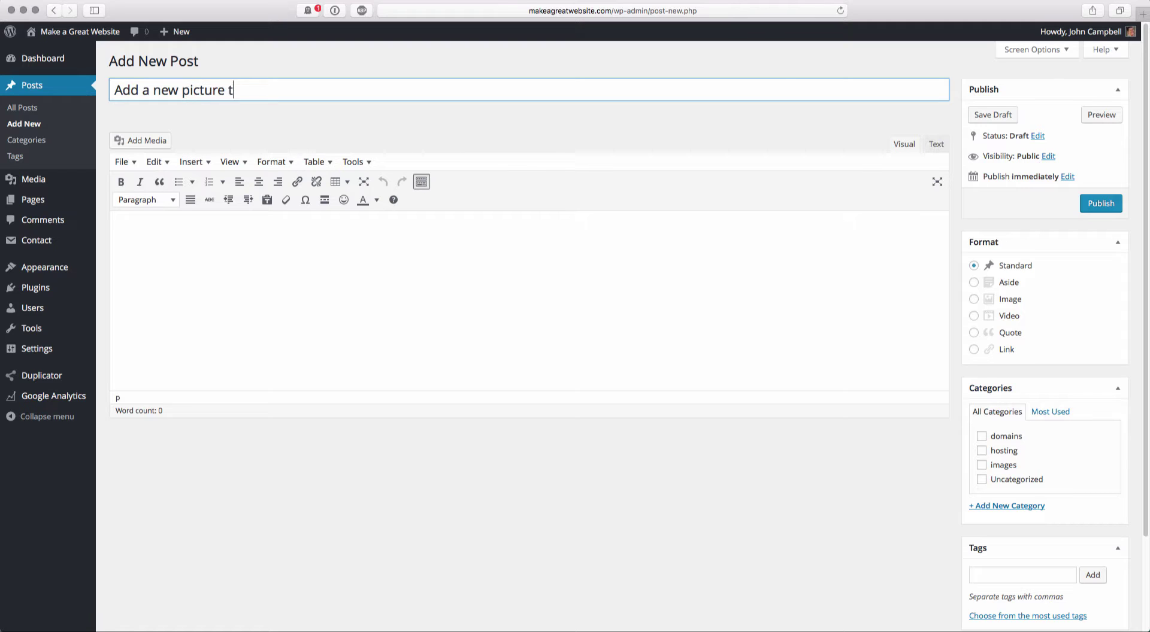
{"action": "type", "text": " post"}
{"action": "left_click", "coordinate": [164, 228]}
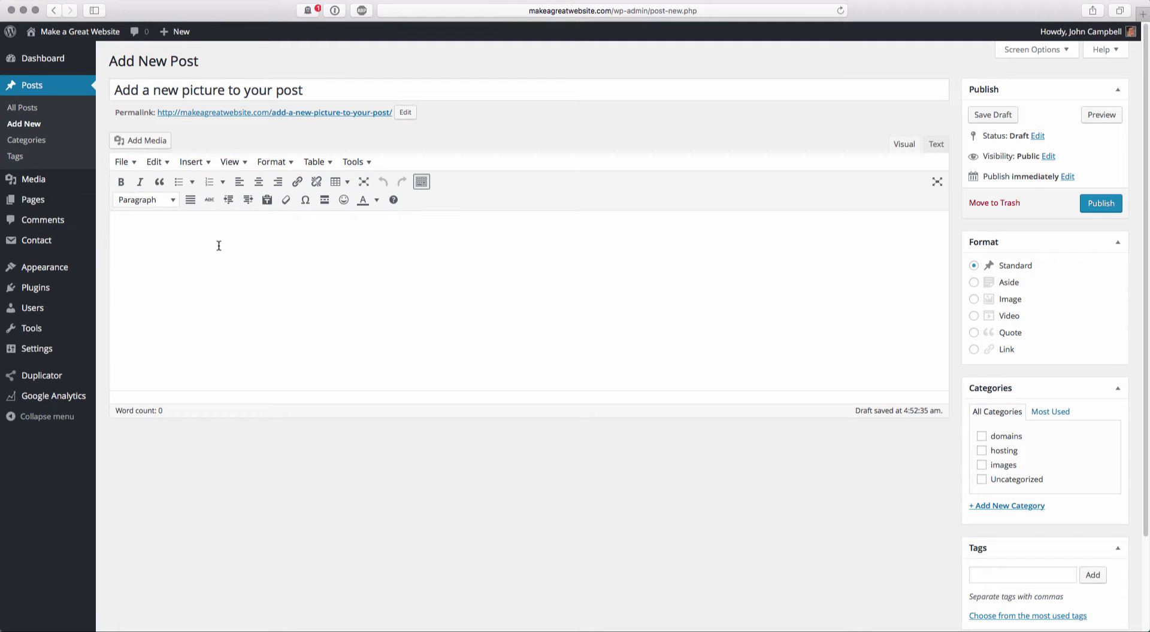
{"action": "type", "text": "Lorem Ipsum is simply dummy text of the printing and typesetting industry. Lorem Ipsum has been the industry's standard dummy text ever since the 1500s, when an unknown printer took a galley of type and scrambled it to make a type specimen book. It has survived not only five centuries, but also the leap into electronic typesetting, remaining essentially unchanged. It was popularised in the 1960s with the release of Letraset sheets containing Lorem Ipsum passages, and more recently with desktop publishing software like Aldus PageMaker including versions of Lorem Ipsum."}
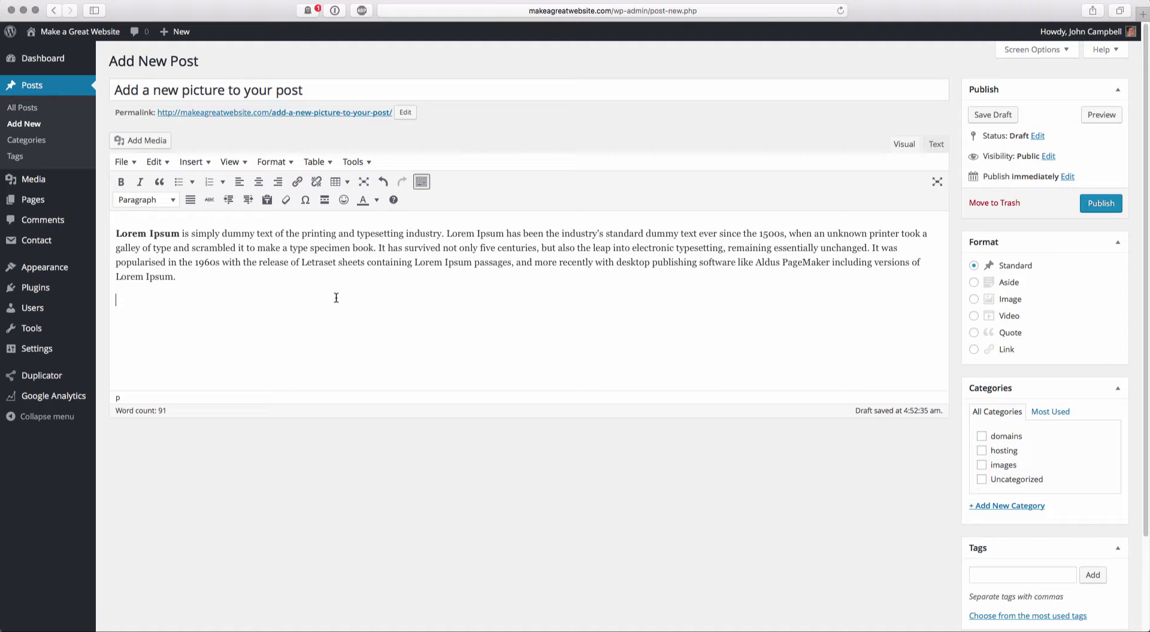
Step: Upload MAGW-Green.png from the Desktop to the media library for insertion below the post's paragraph
{"action": "left_click", "coordinate": [135, 141]}
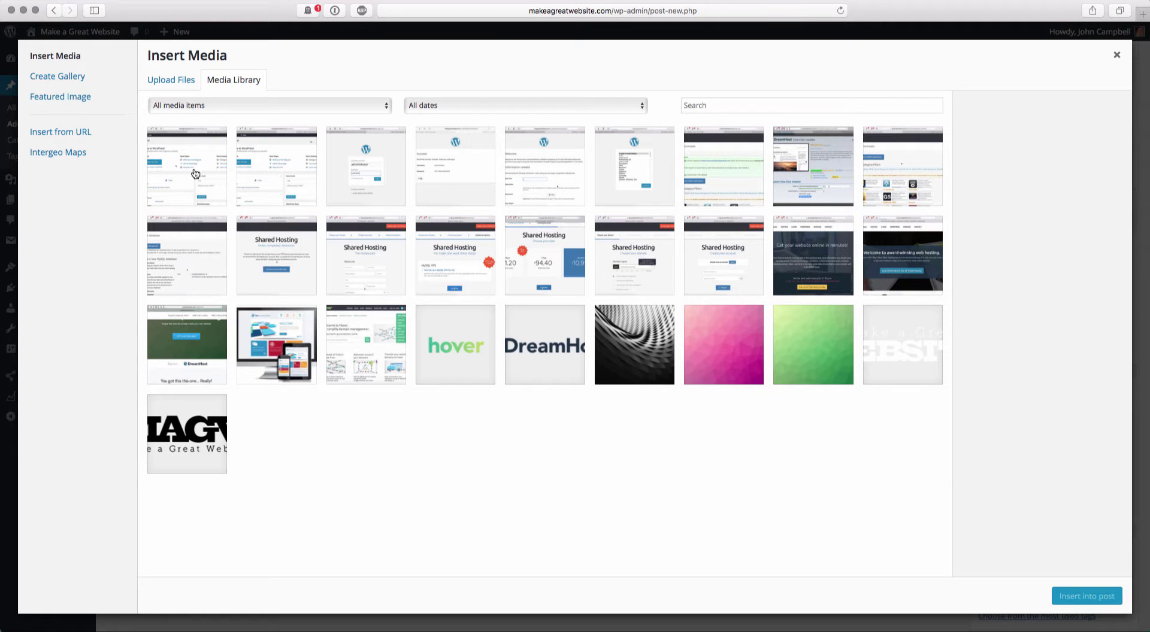
{"action": "left_click", "coordinate": [174, 85]}
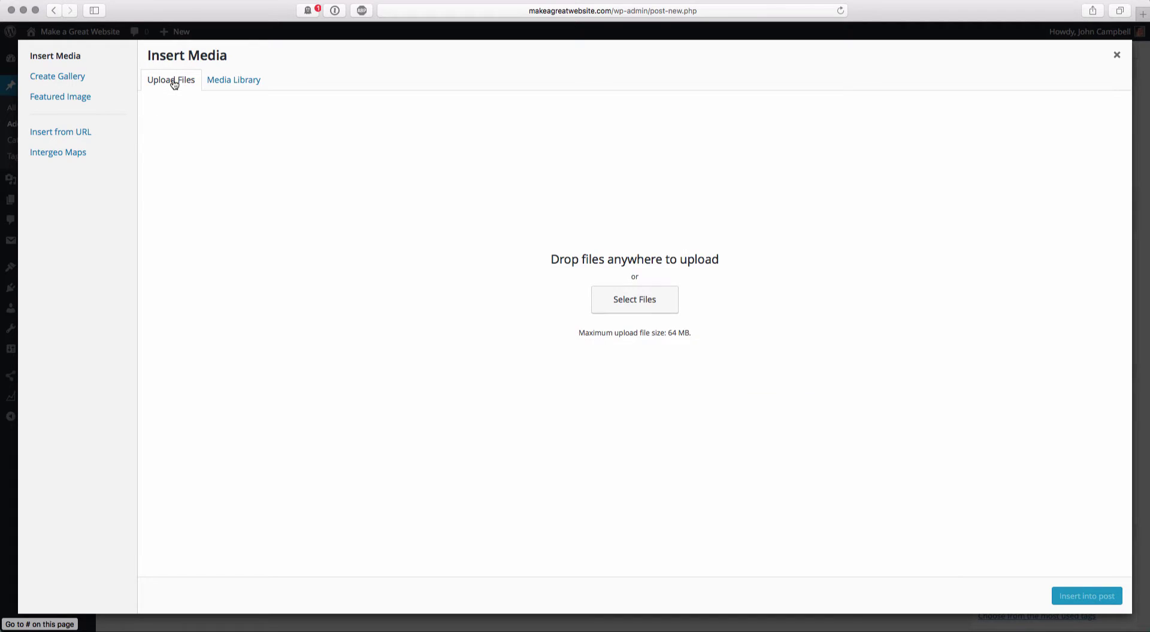
{"action": "left_click", "coordinate": [631, 305]}
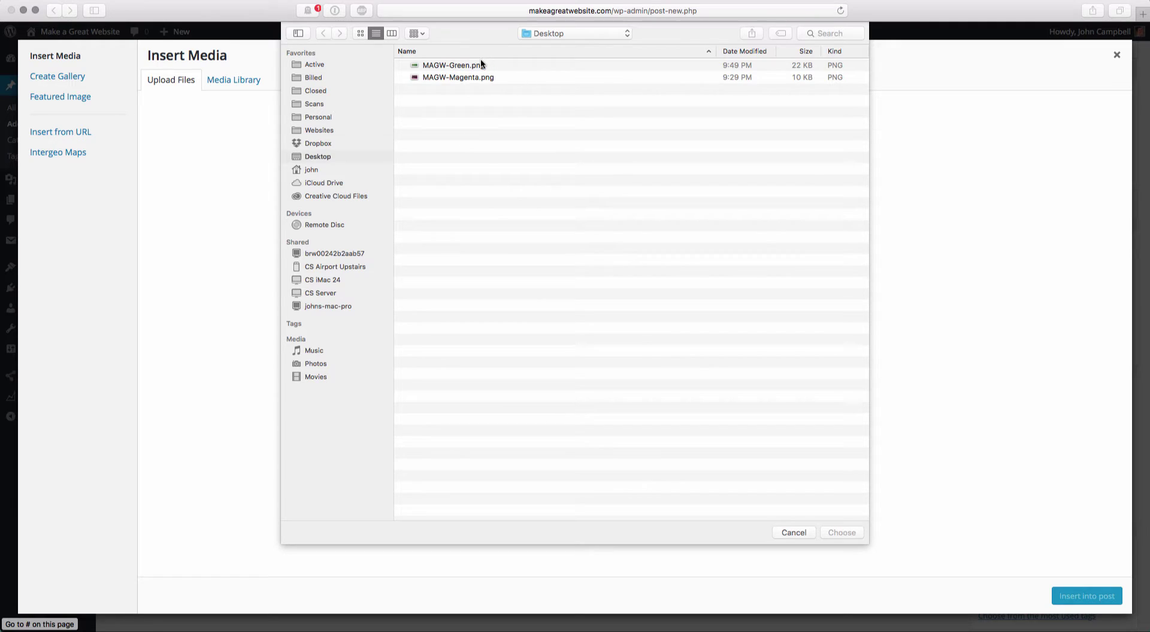
{"action": "left_click", "coordinate": [426, 63]}
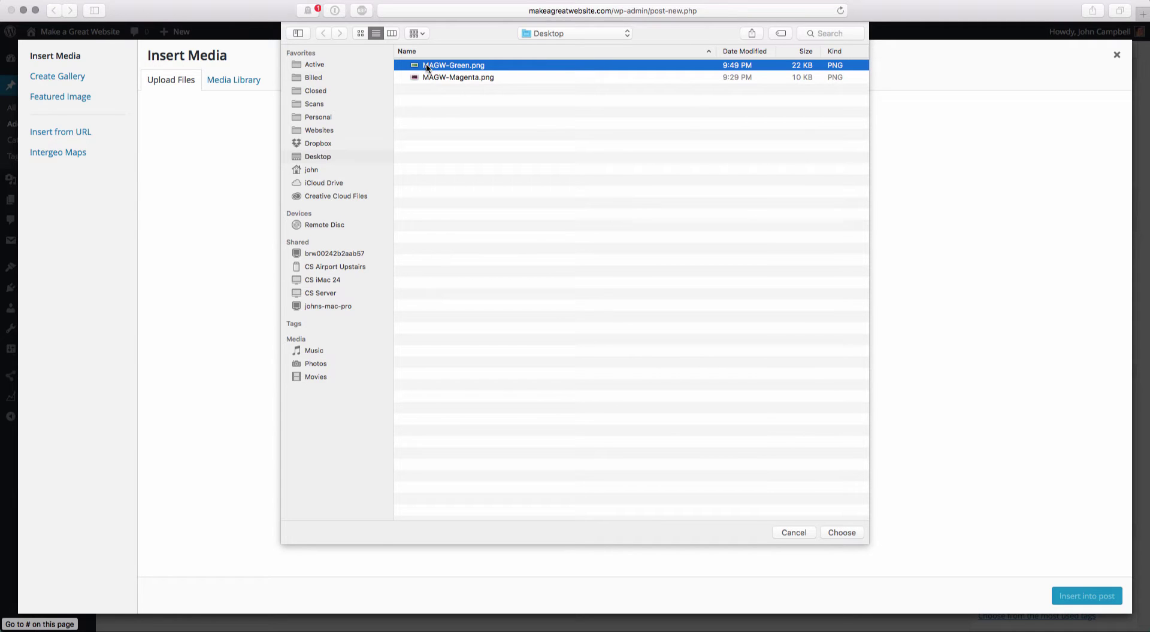
{"action": "left_click", "coordinate": [844, 532]}
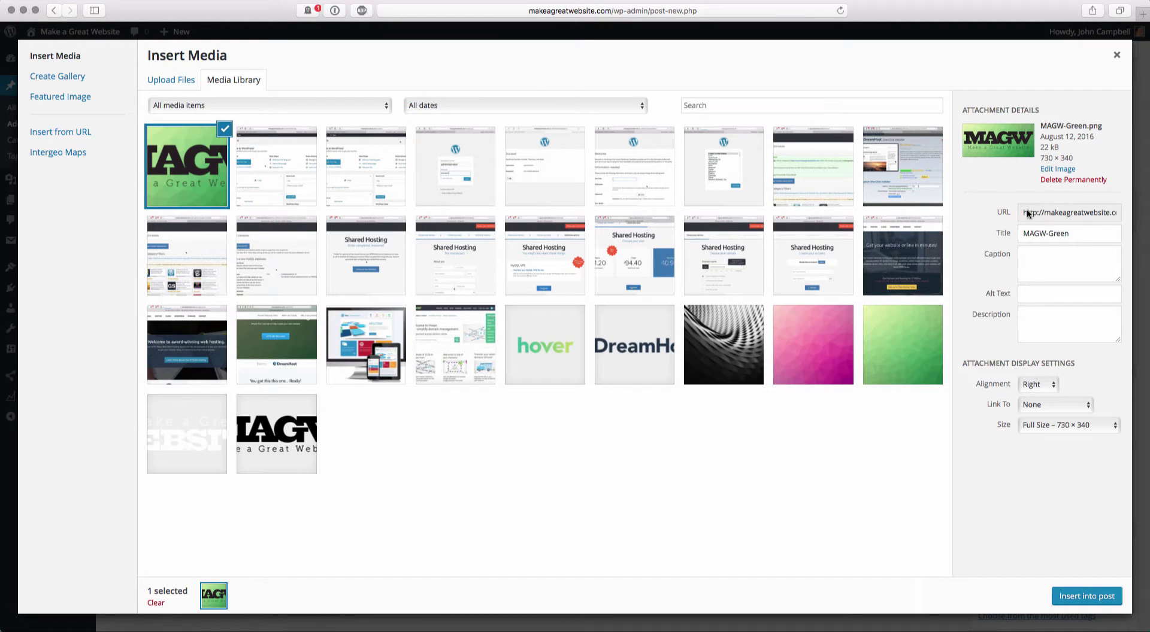
Step: Insert the green MAGW image into the post with Center alignment, no link and Full Size 730 × 340
{"action": "left_click_drag", "start_coordinate": [1024, 213], "coordinate": [1080, 210]}
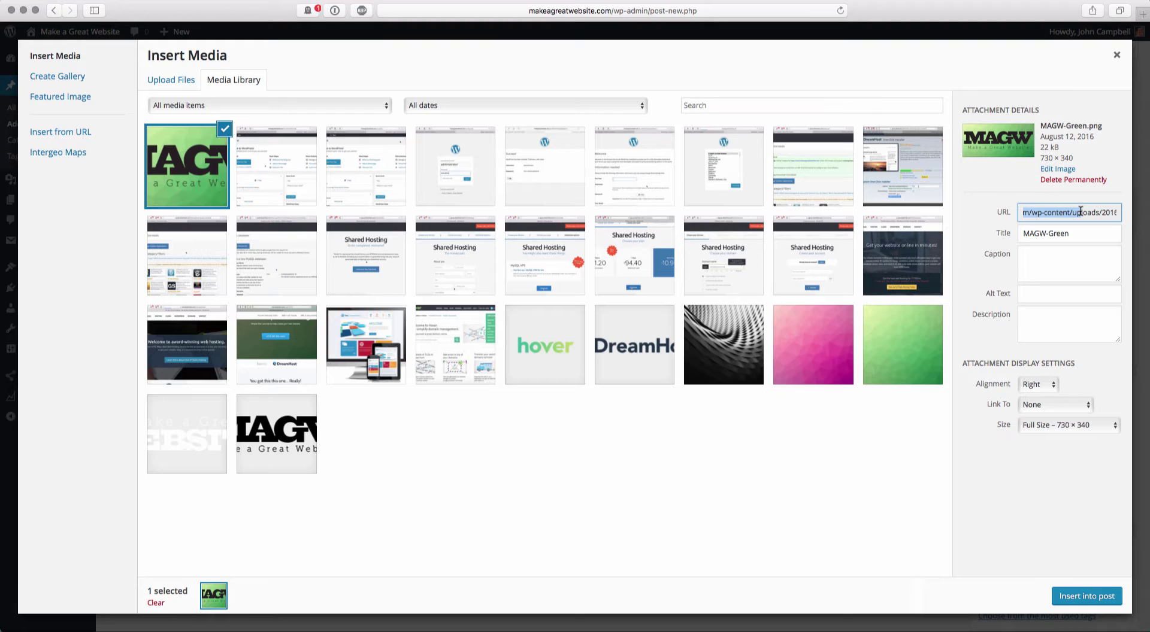
{"action": "left_click", "coordinate": [1080, 211]}
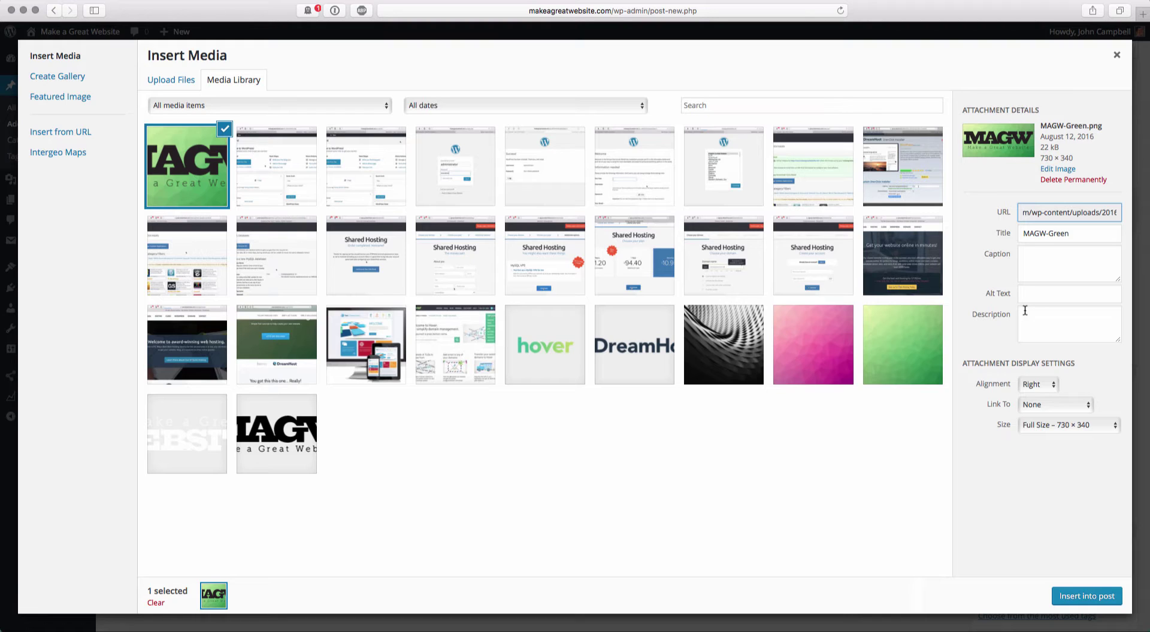
{"action": "left_click", "coordinate": [1039, 384]}
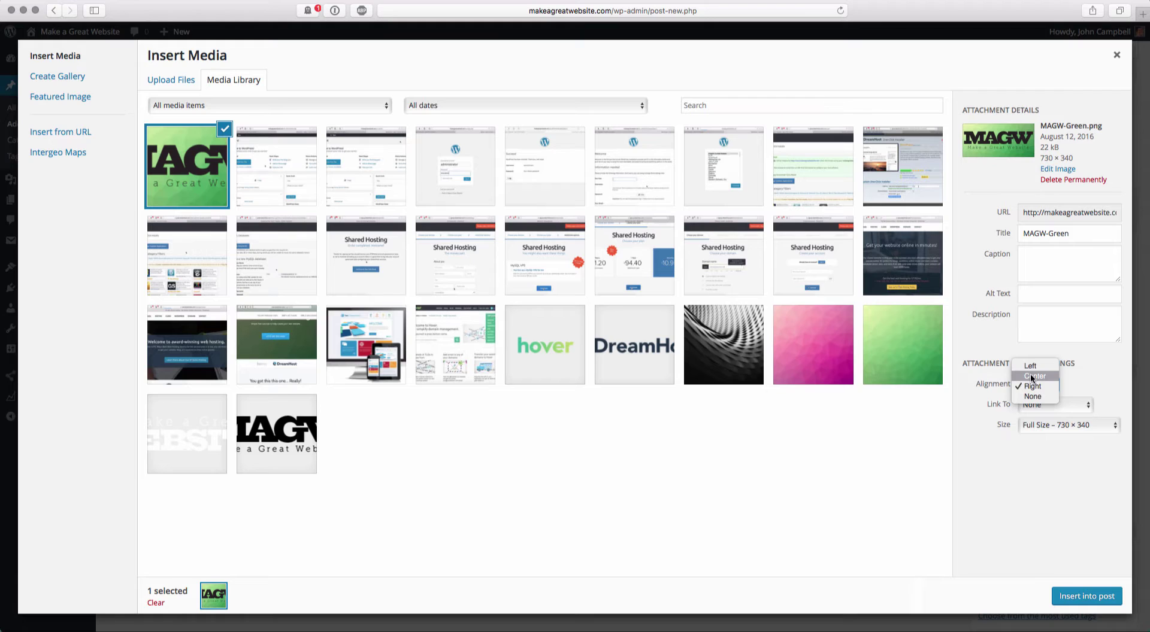
{"action": "left_click", "coordinate": [1032, 377]}
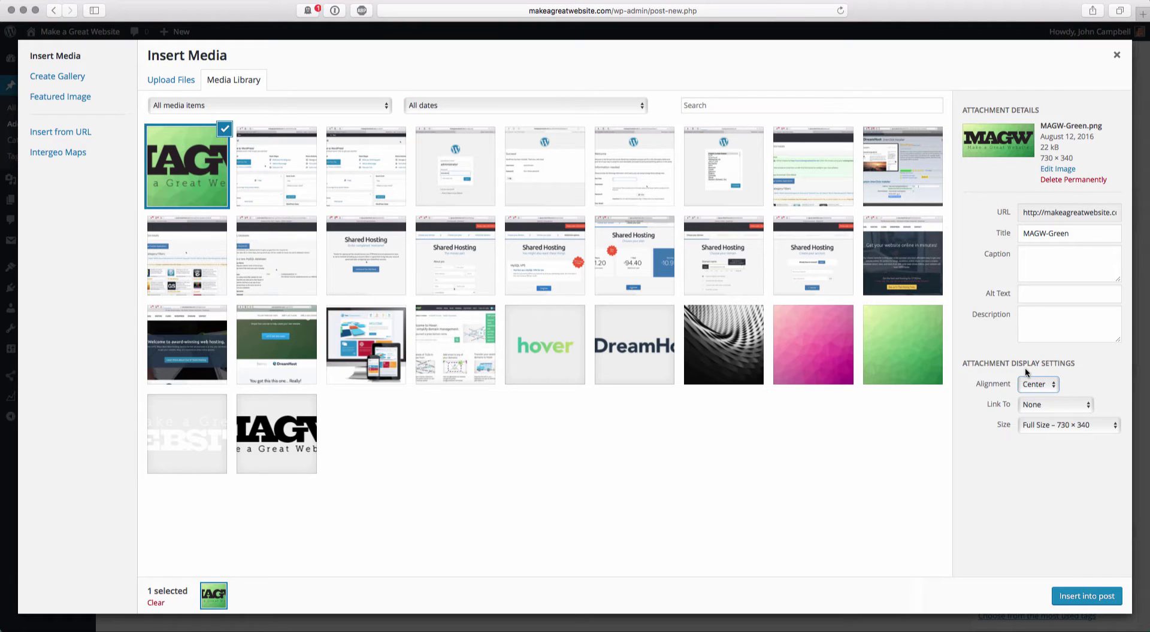
{"action": "left_click", "coordinate": [1032, 405]}
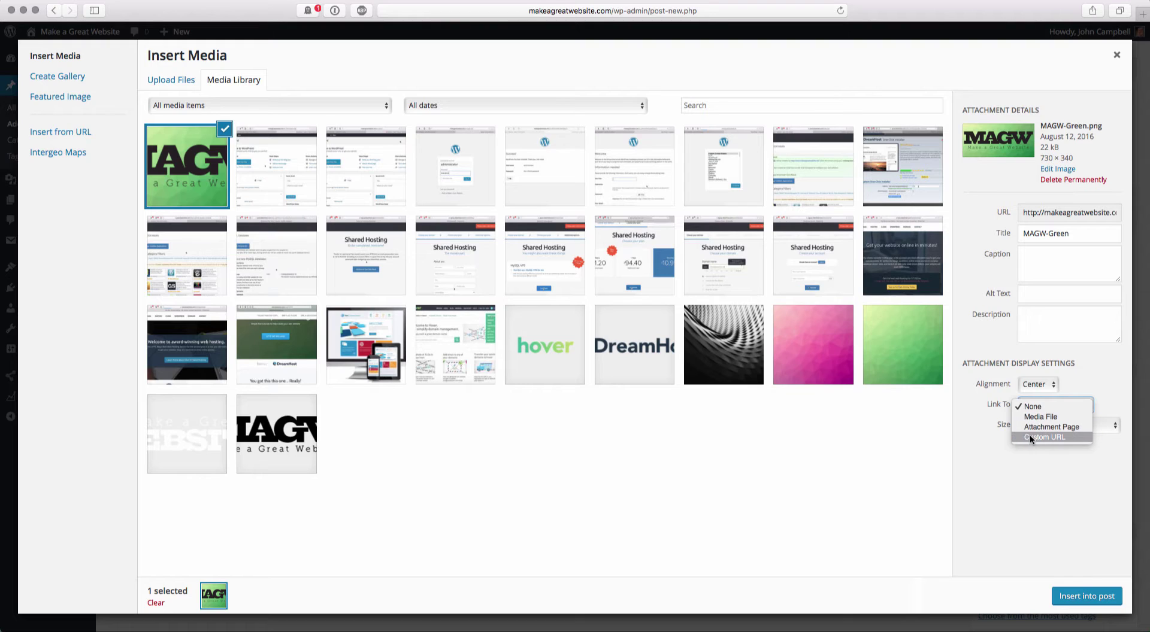
{"action": "left_click", "coordinate": [1016, 408]}
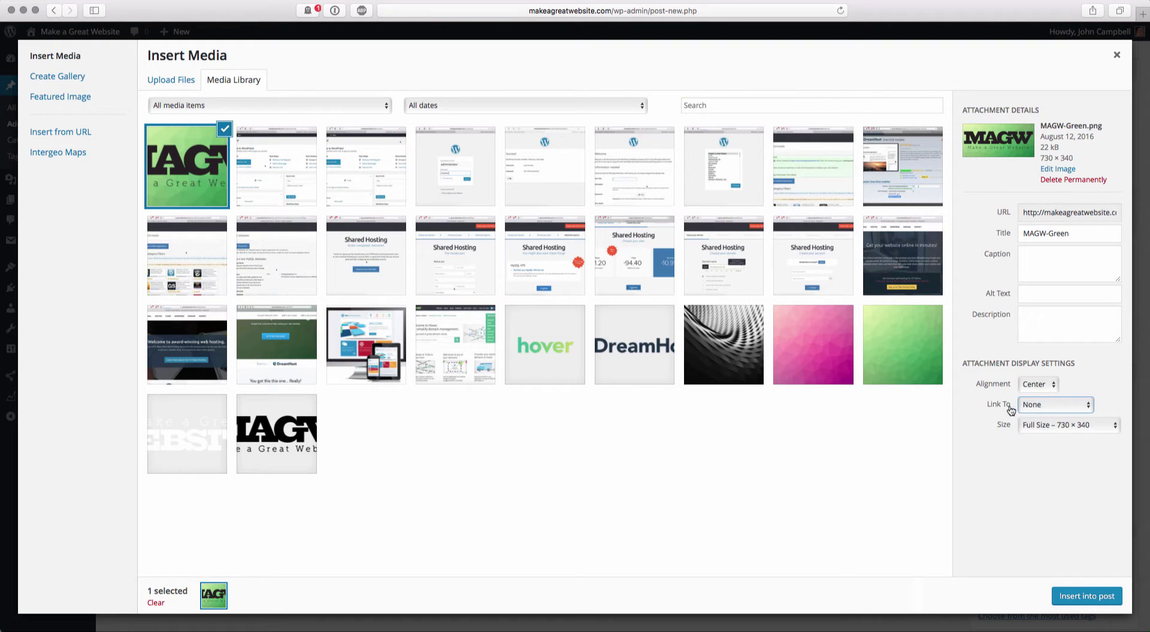
{"action": "left_click", "coordinate": [1034, 426]}
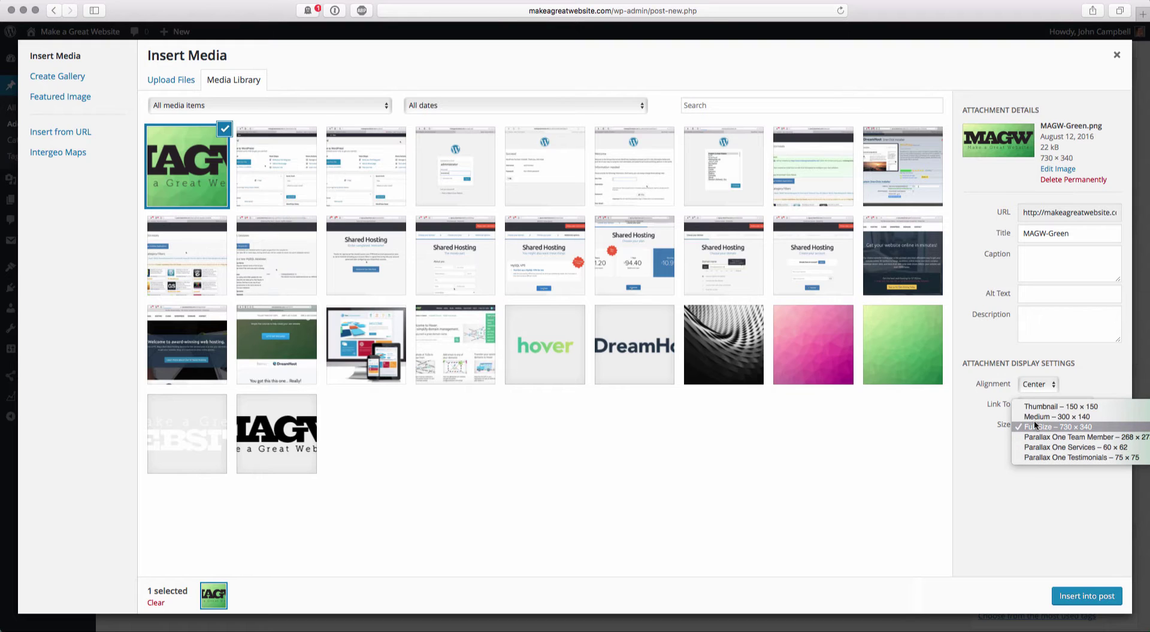
{"action": "left_click", "coordinate": [990, 415]}
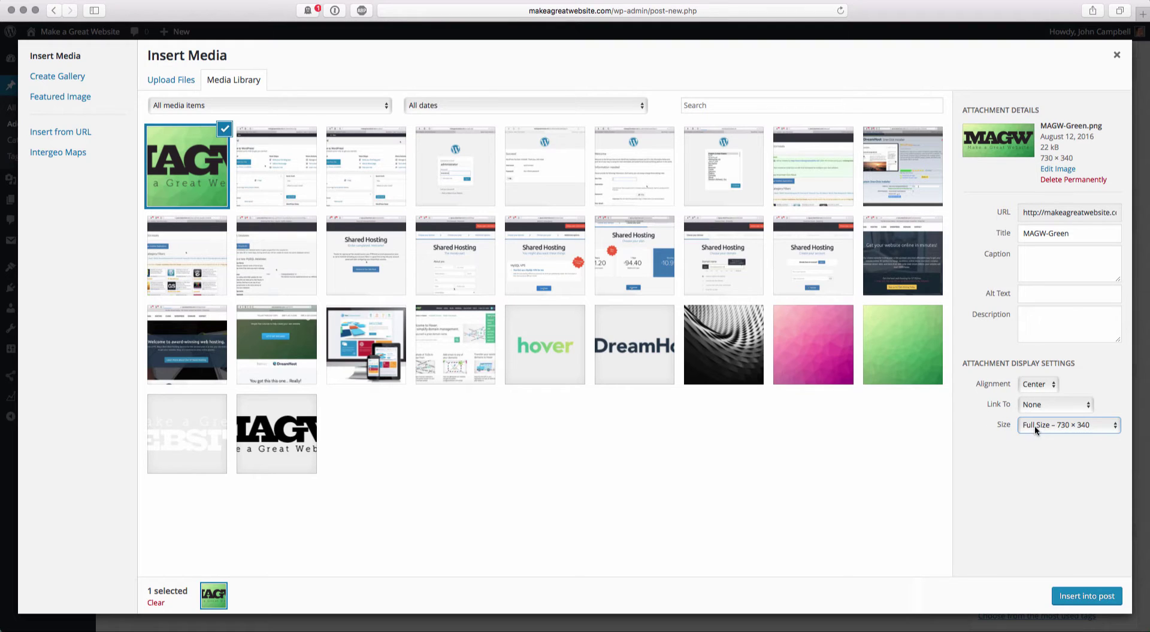
{"action": "left_click", "coordinate": [1083, 596]}
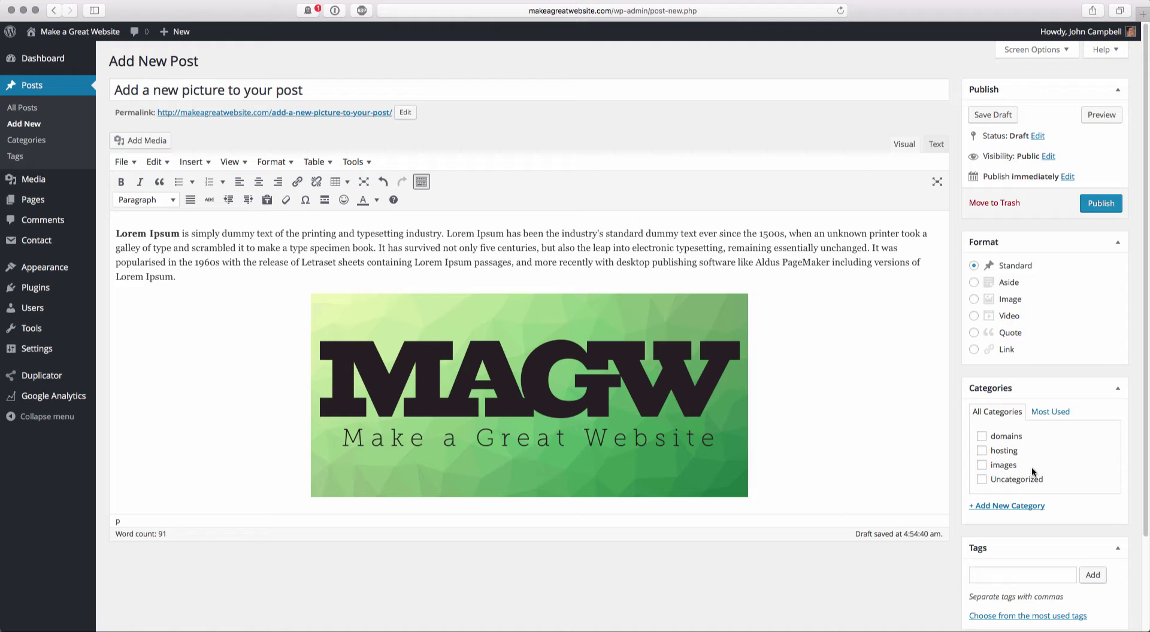
Step: Assign the post to the images category and publish it
{"action": "left_click", "coordinate": [982, 467]}
{"action": "left_click", "coordinate": [1101, 204]}
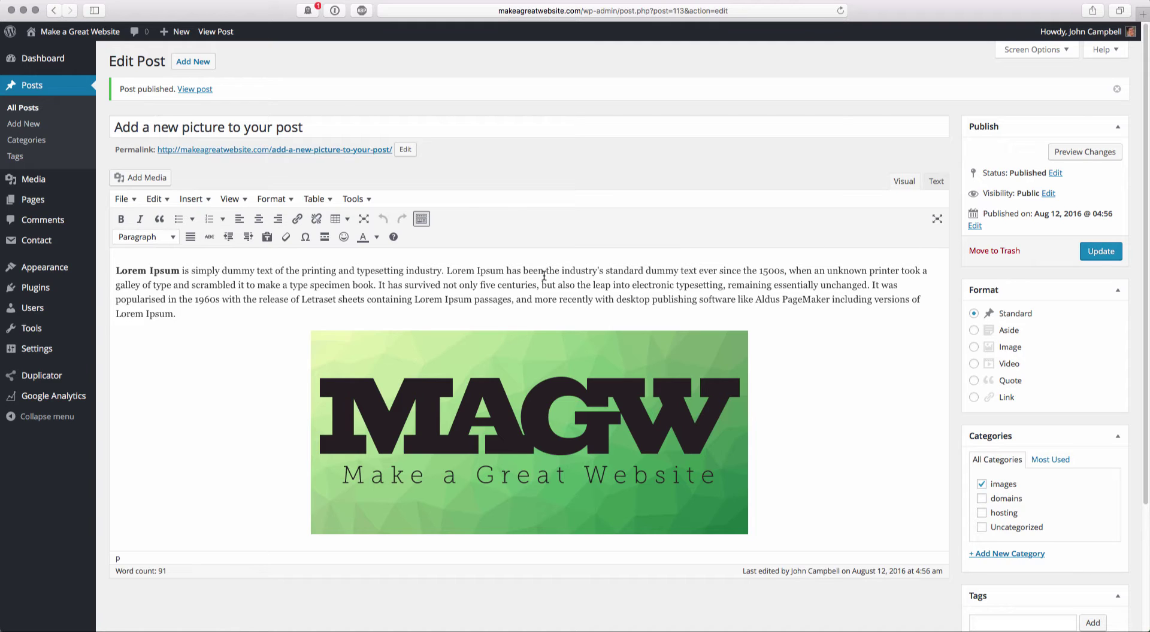
Step: View the published post on the live site and check how the green image sits below the text
{"action": "left_click", "coordinate": [210, 32]}
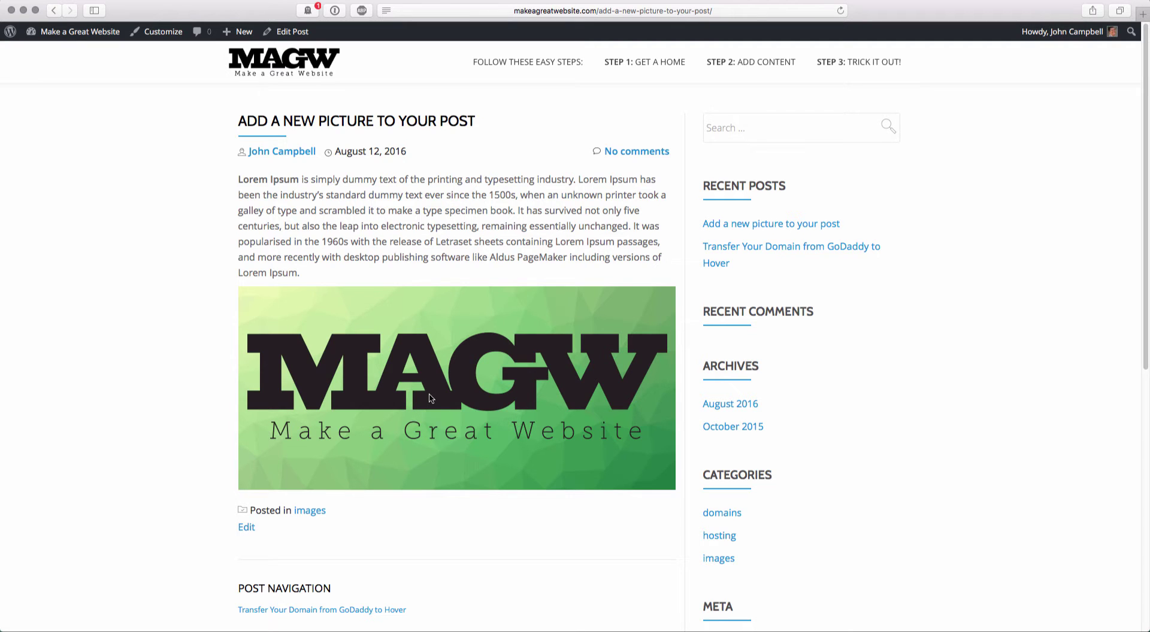
{"action": "scroll", "coordinate": [428, 395], "scroll_direction": "down", "scroll_amount": 1}
{"action": "scroll", "coordinate": [429, 394], "scroll_direction": "down", "scroll_amount": 1}
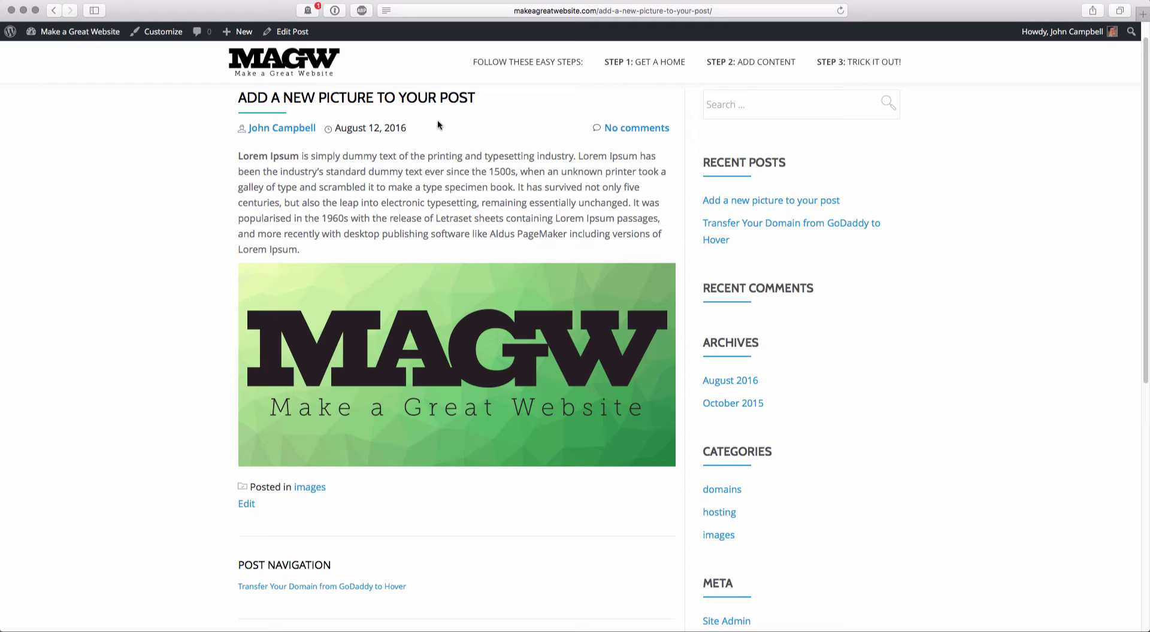
Step: Reopen the post for editing and upload MAGW-Magenta.png from the Desktop for insertion at the very start of the paragraph
{"action": "left_click", "coordinate": [287, 33]}
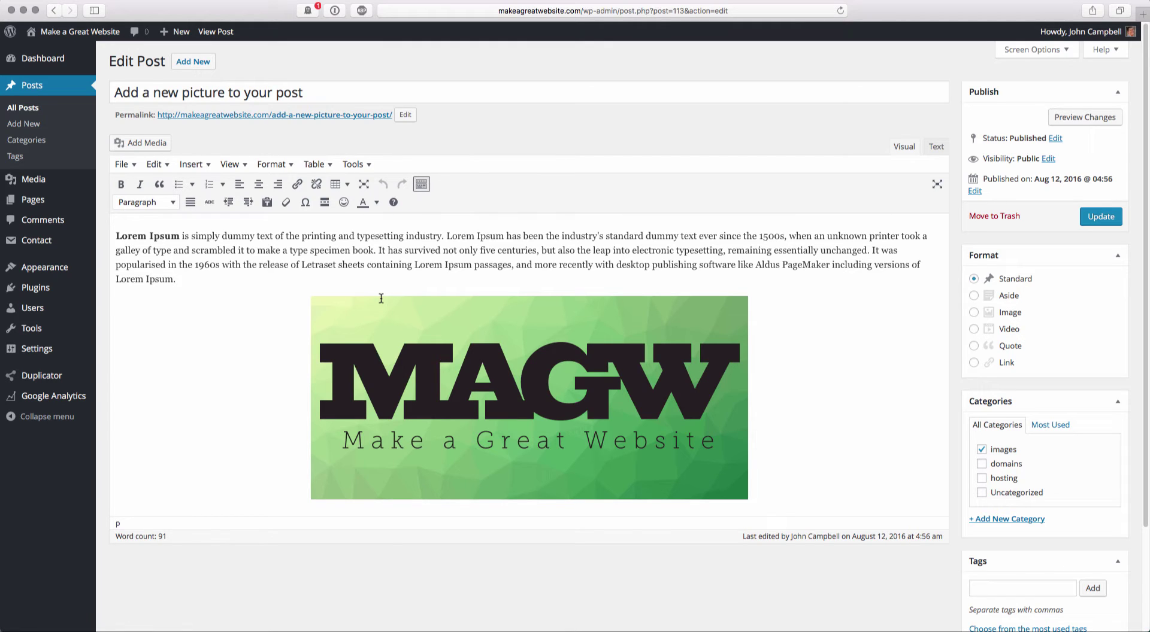
{"action": "left_click", "coordinate": [117, 237]}
{"action": "left_click", "coordinate": [134, 144]}
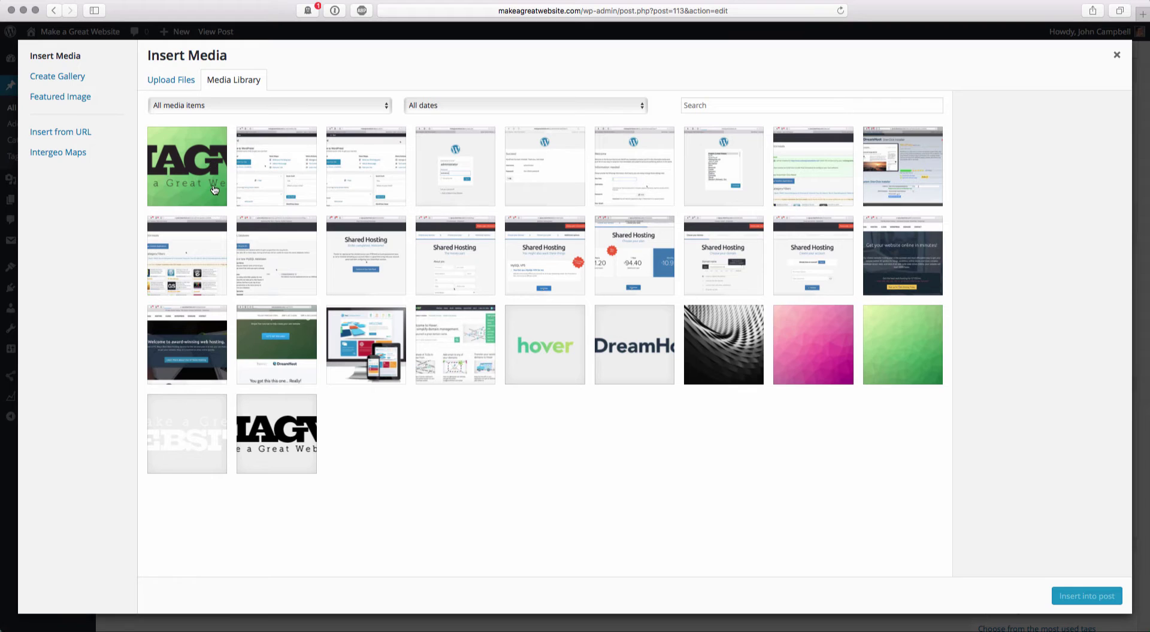
{"action": "left_click", "coordinate": [168, 85]}
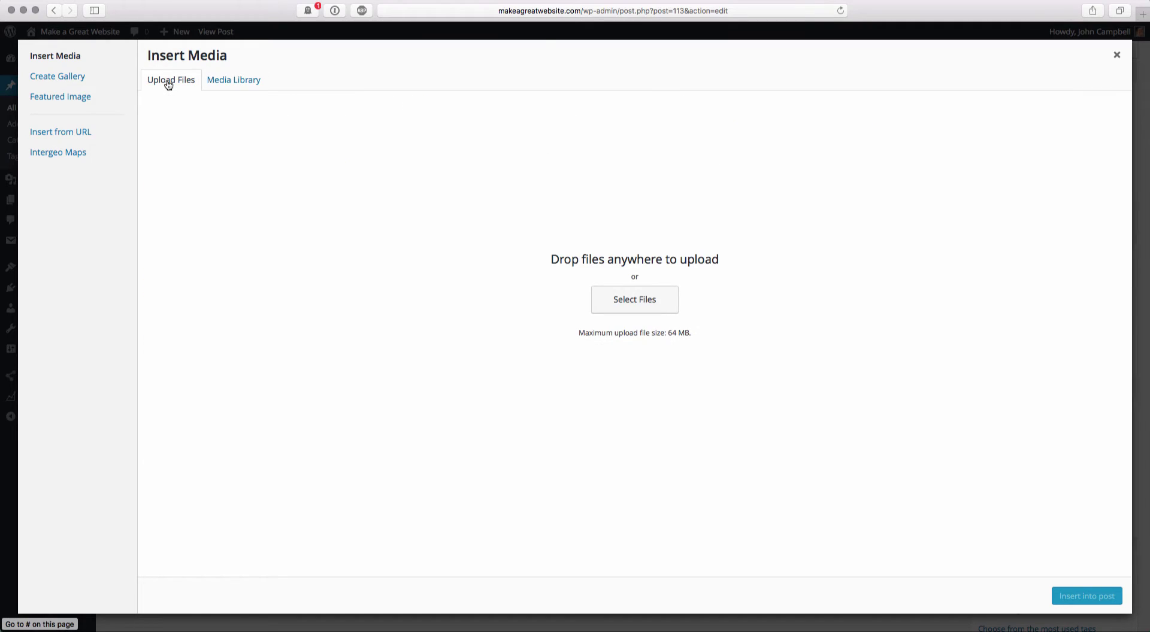
{"action": "left_click", "coordinate": [648, 303]}
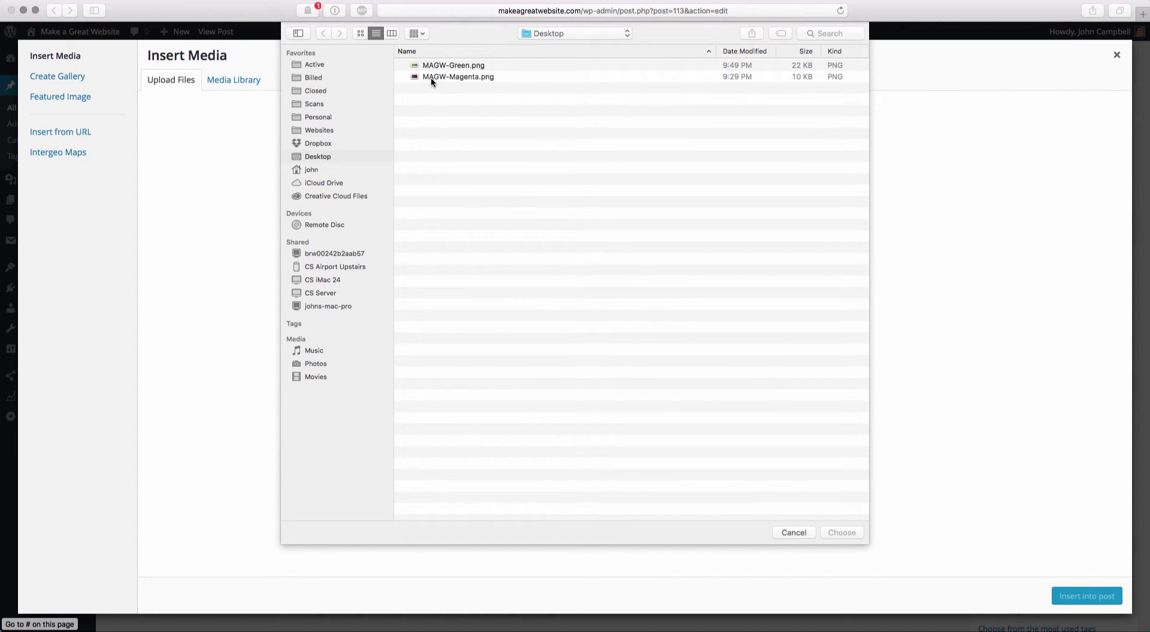
{"action": "left_click", "coordinate": [430, 76]}
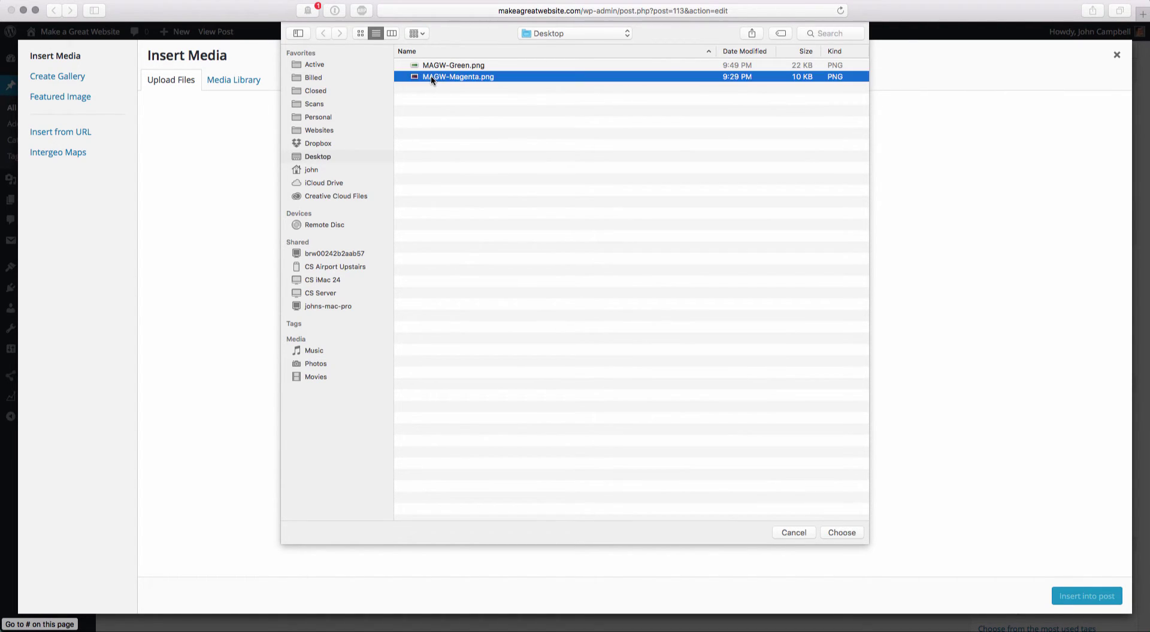
{"action": "left_click", "coordinate": [848, 531]}
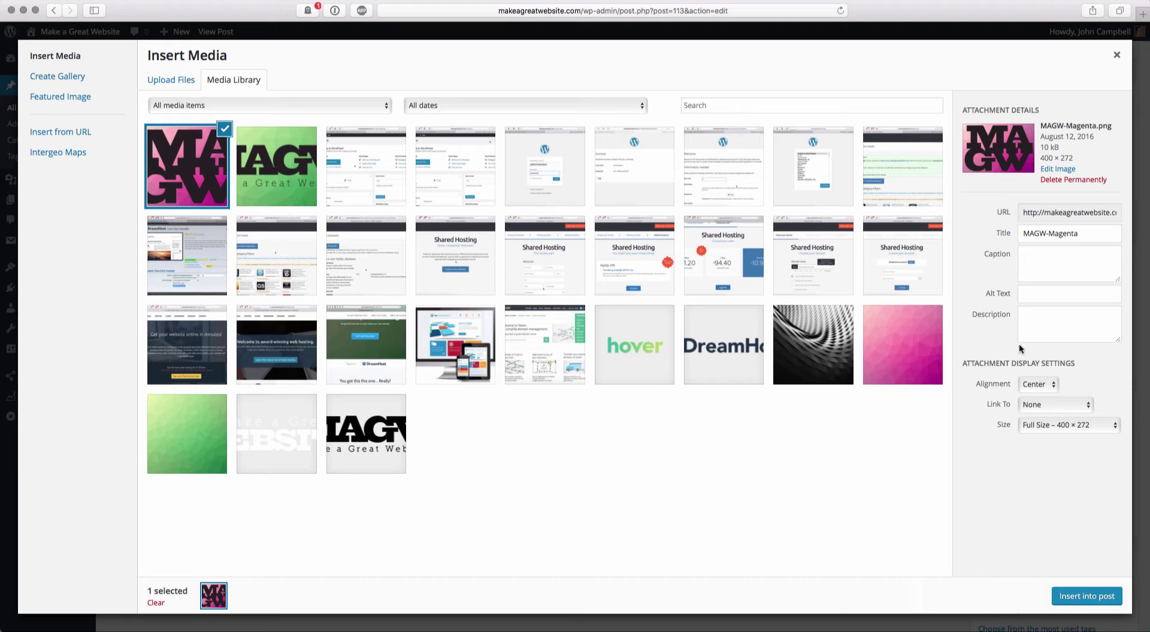
Step: Insert the magenta MAGW image with Right alignment at the start of the paragraph and update the post
{"action": "left_click", "coordinate": [1032, 388]}
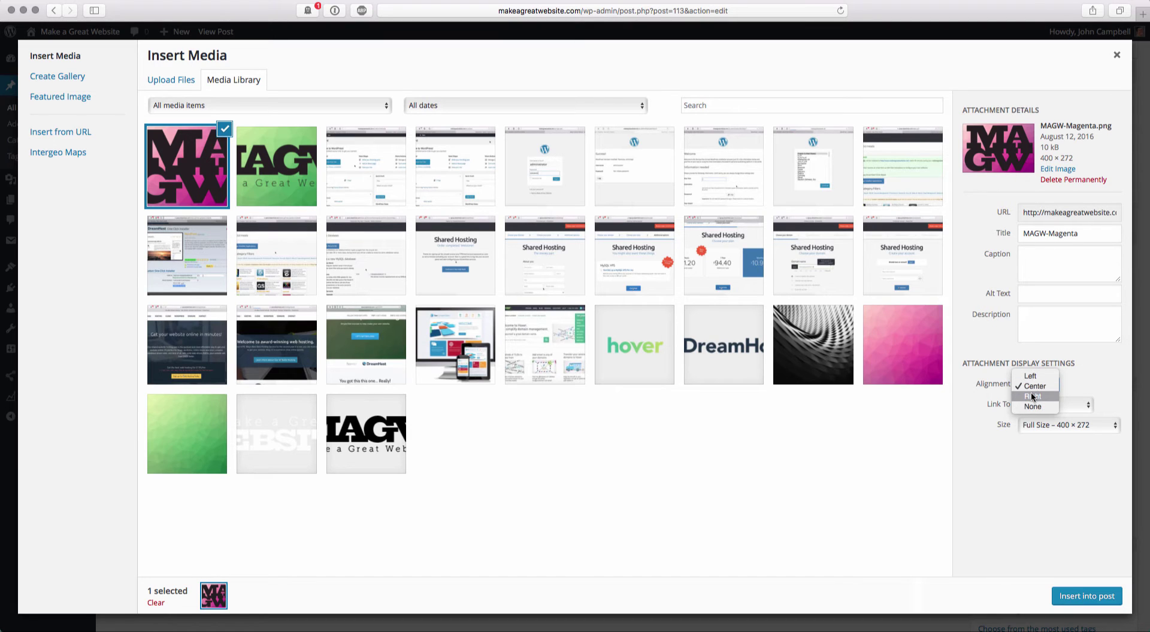
{"action": "left_click", "coordinate": [1031, 396]}
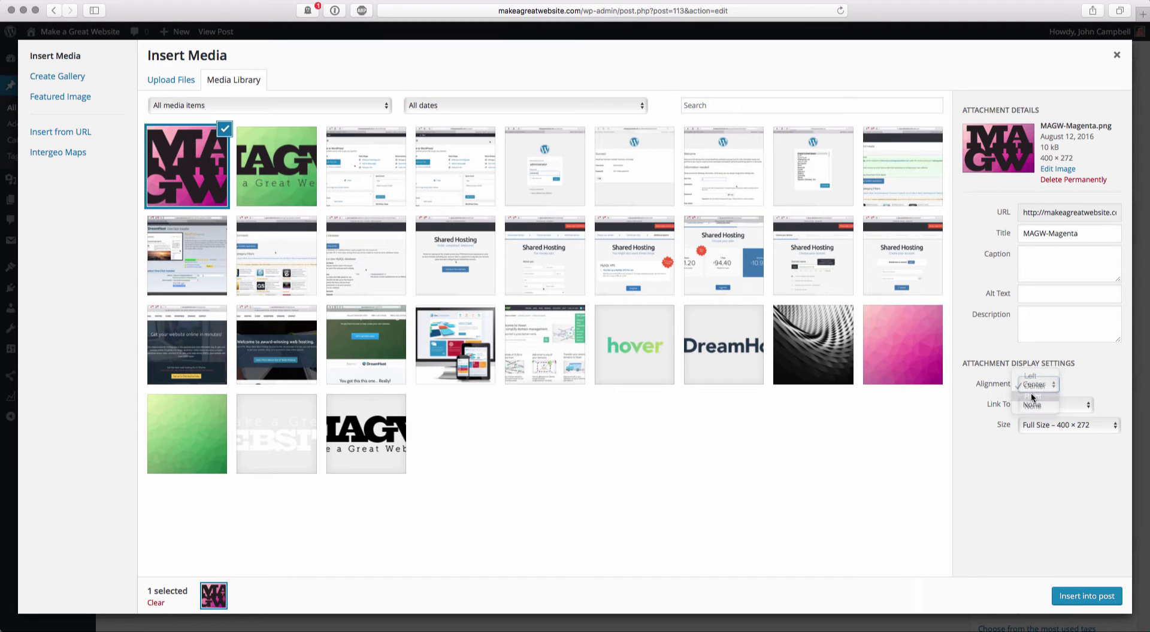
{"action": "left_click", "coordinate": [1081, 594]}
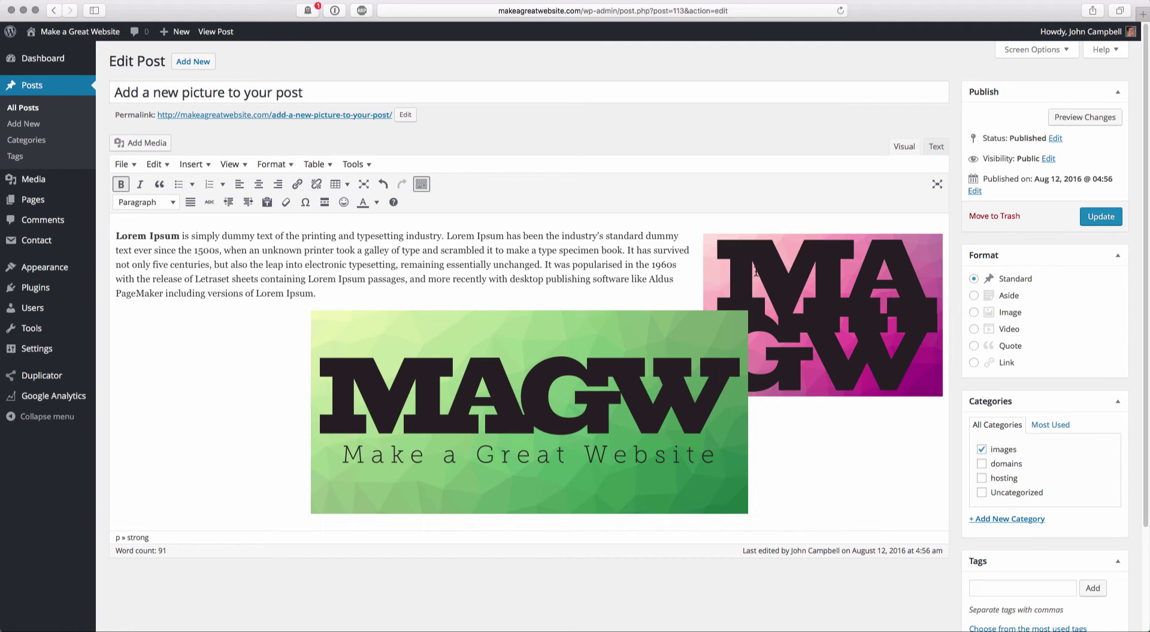
{"action": "left_click", "coordinate": [1092, 218]}
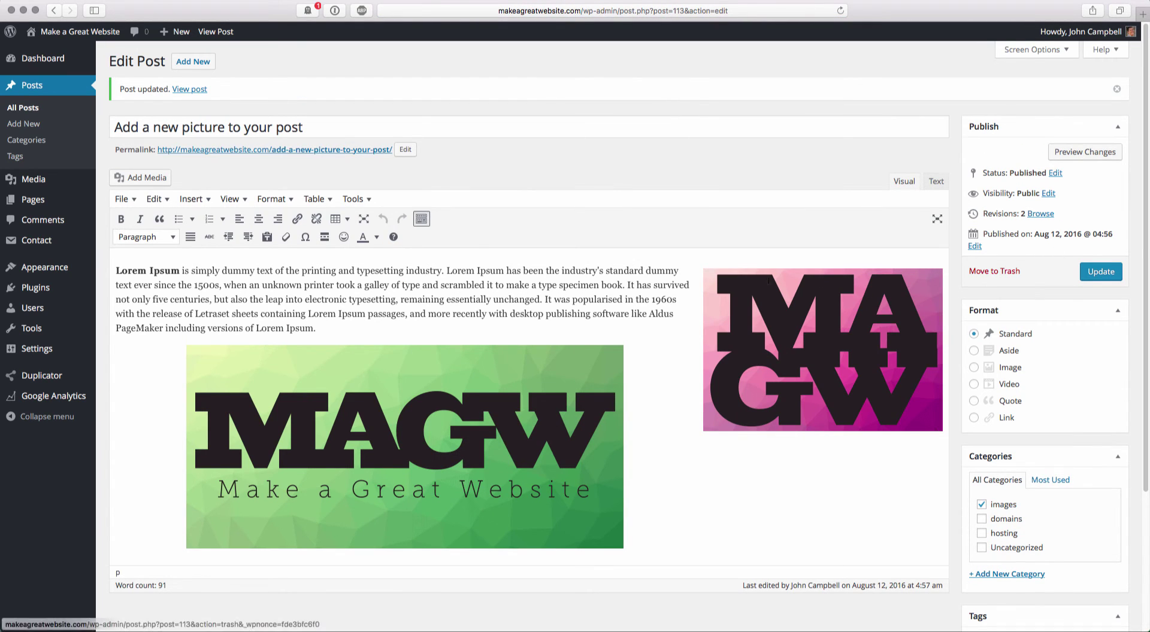
Step: View the updated post on the live site and check how the text wraps around the magenta image
{"action": "left_click", "coordinate": [222, 33]}
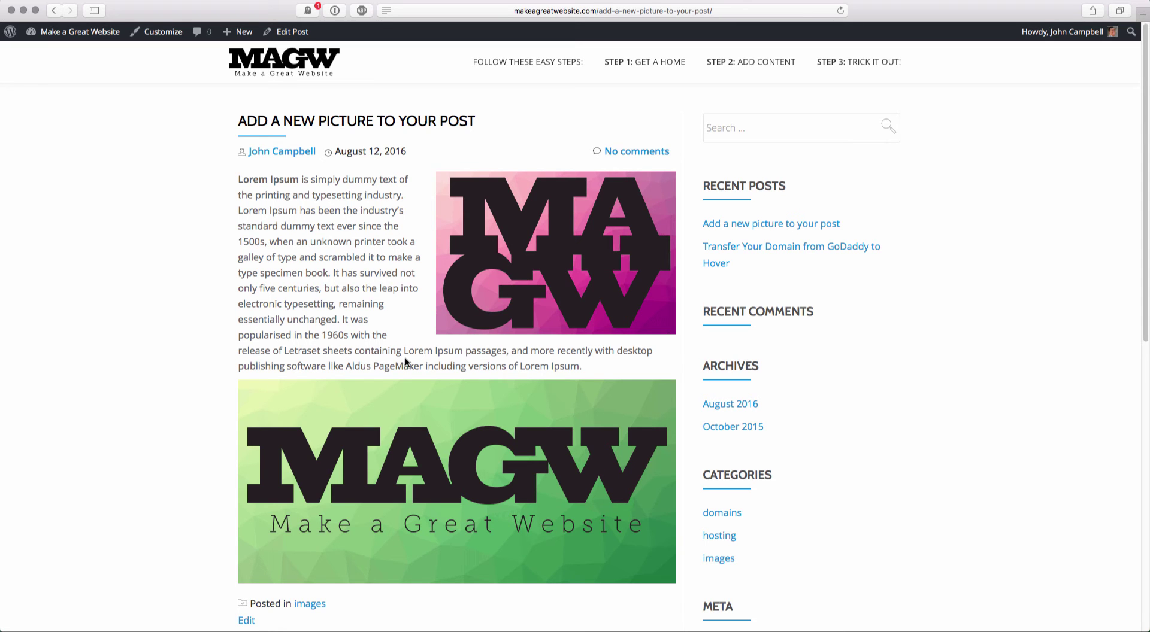
{"action": "scroll", "coordinate": [404, 357], "scroll_direction": "down", "scroll_amount": 2}
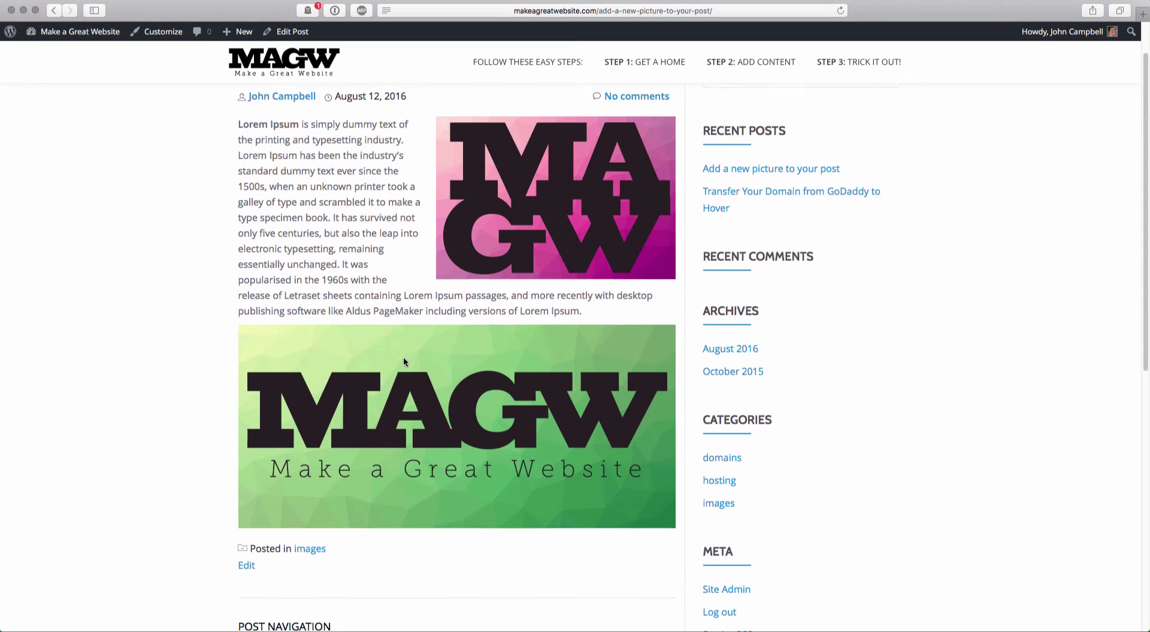
{"action": "scroll", "coordinate": [403, 357], "scroll_direction": "up", "scroll_amount": 1}
{"action": "scroll", "coordinate": [403, 361], "scroll_direction": "up", "scroll_amount": 1}
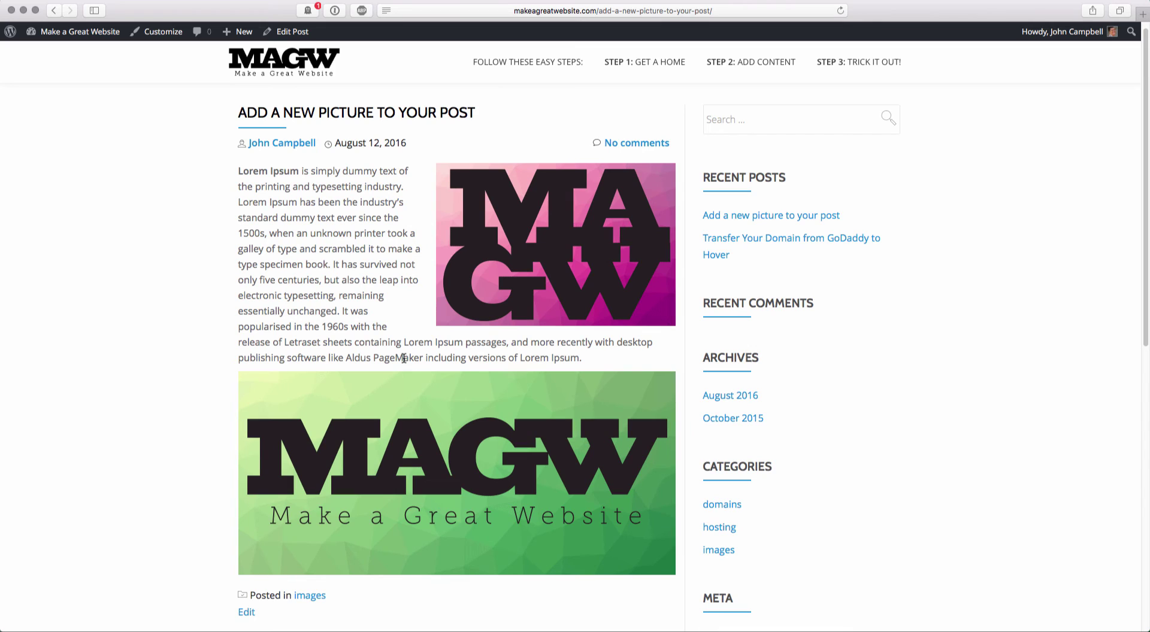